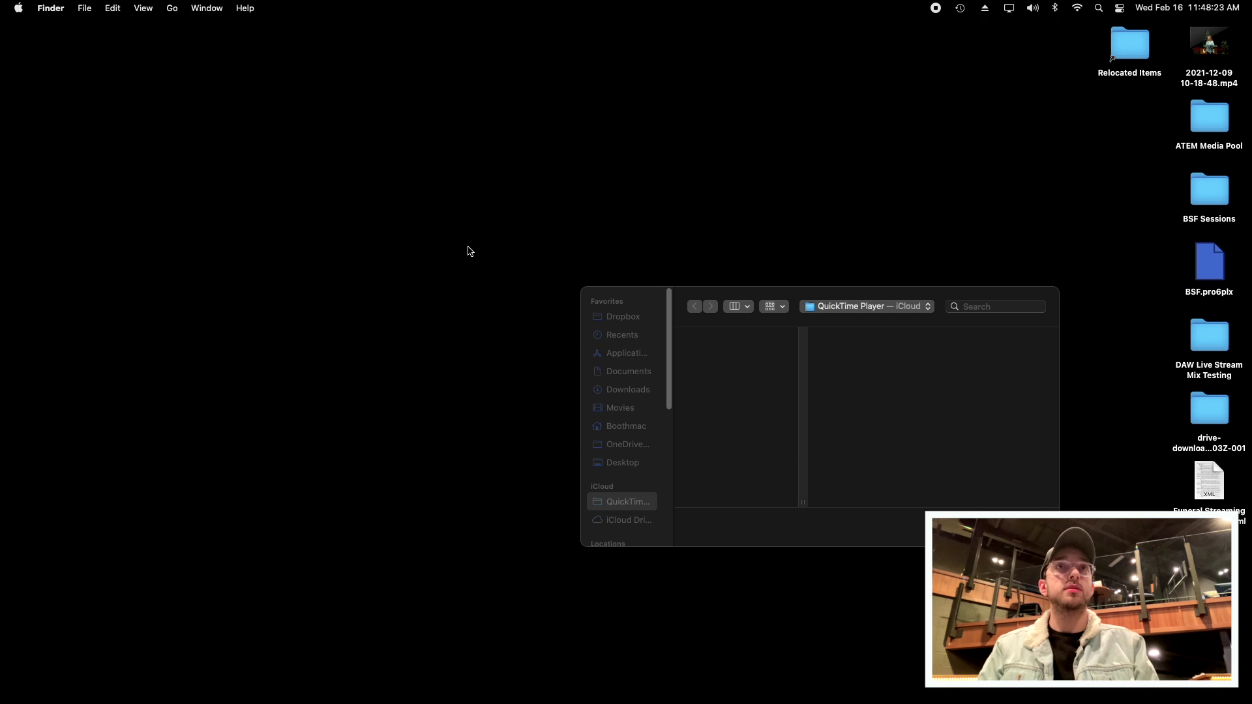
# Search Spotlight for 'prefer' and launch System Preferences from the top result
pyautogui.press('super+space')
pyautogui.write('quick')
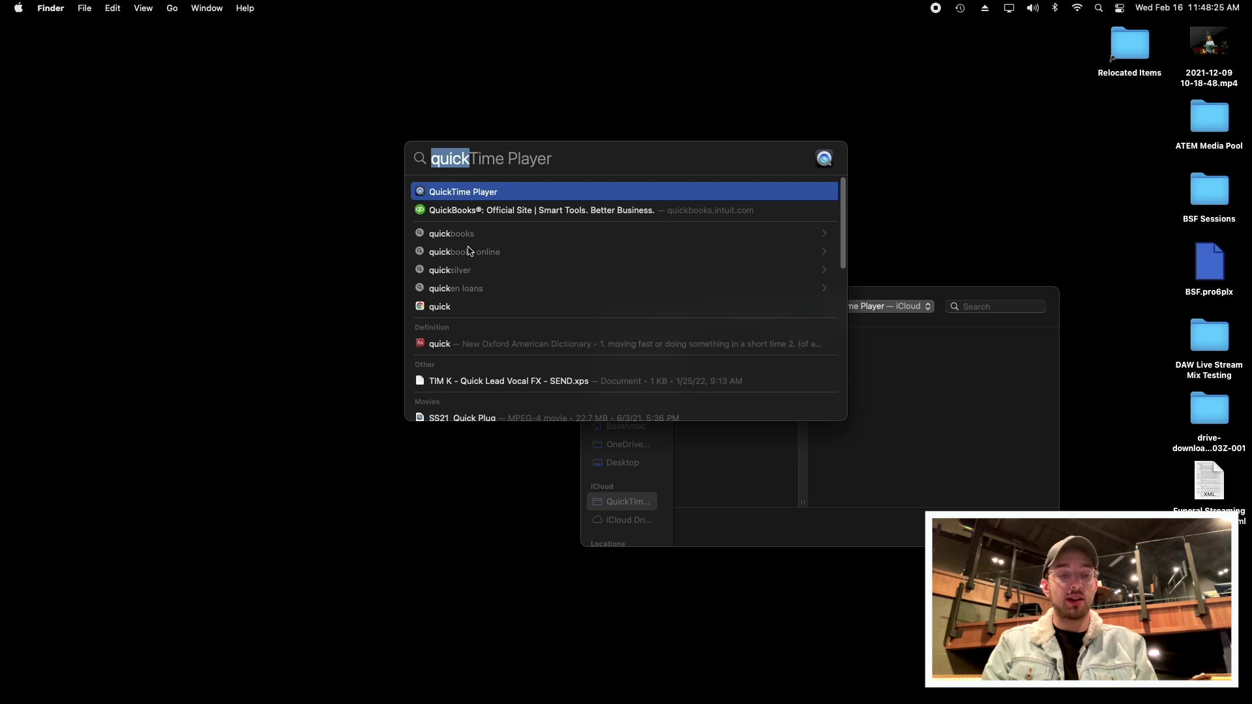
pyautogui.write('prefer')
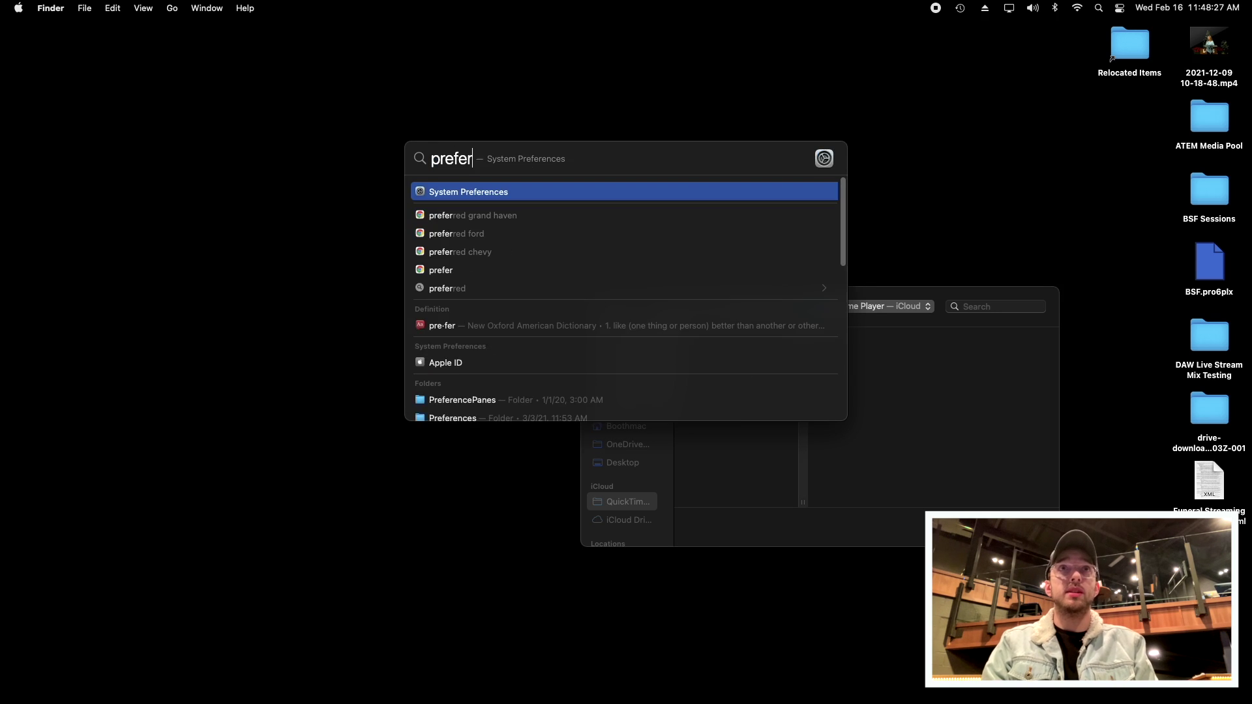
pyautogui.press('Return')
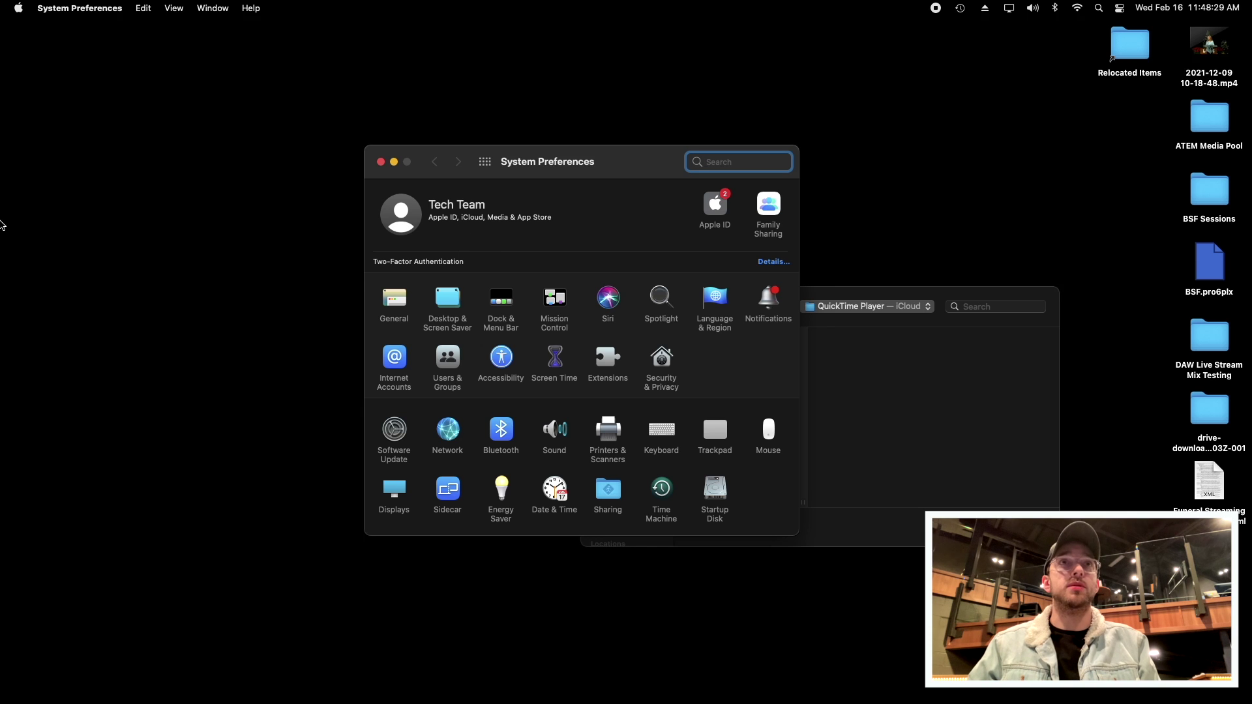
# Show the Displays Arrangement tab with the two connected displays side by side
pyautogui.moveTo(2, 227)
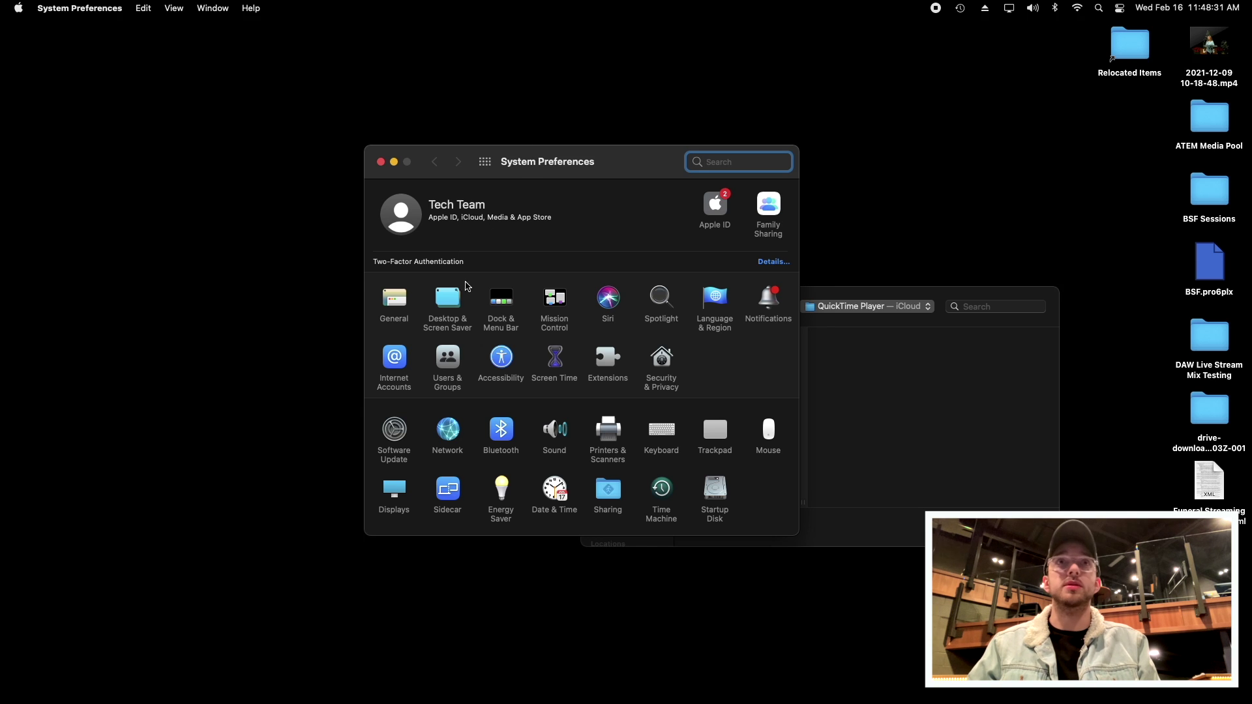
pyautogui.click(402, 490)
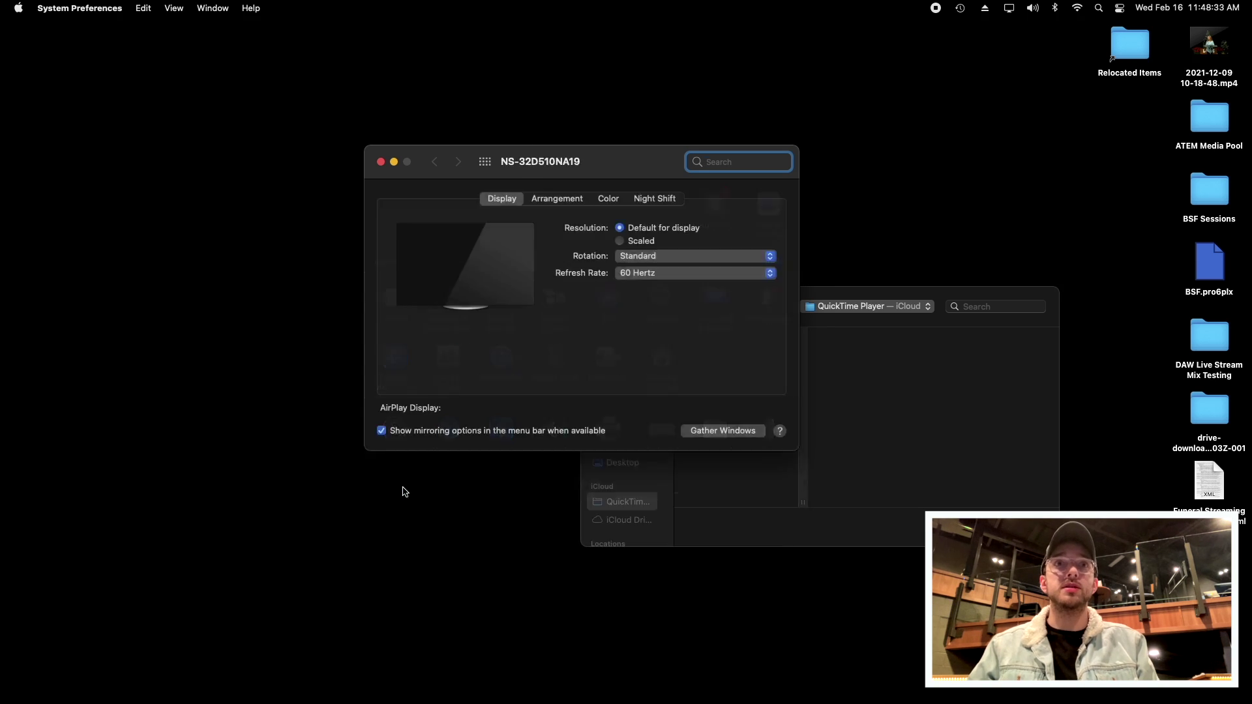
pyautogui.click(546, 201)
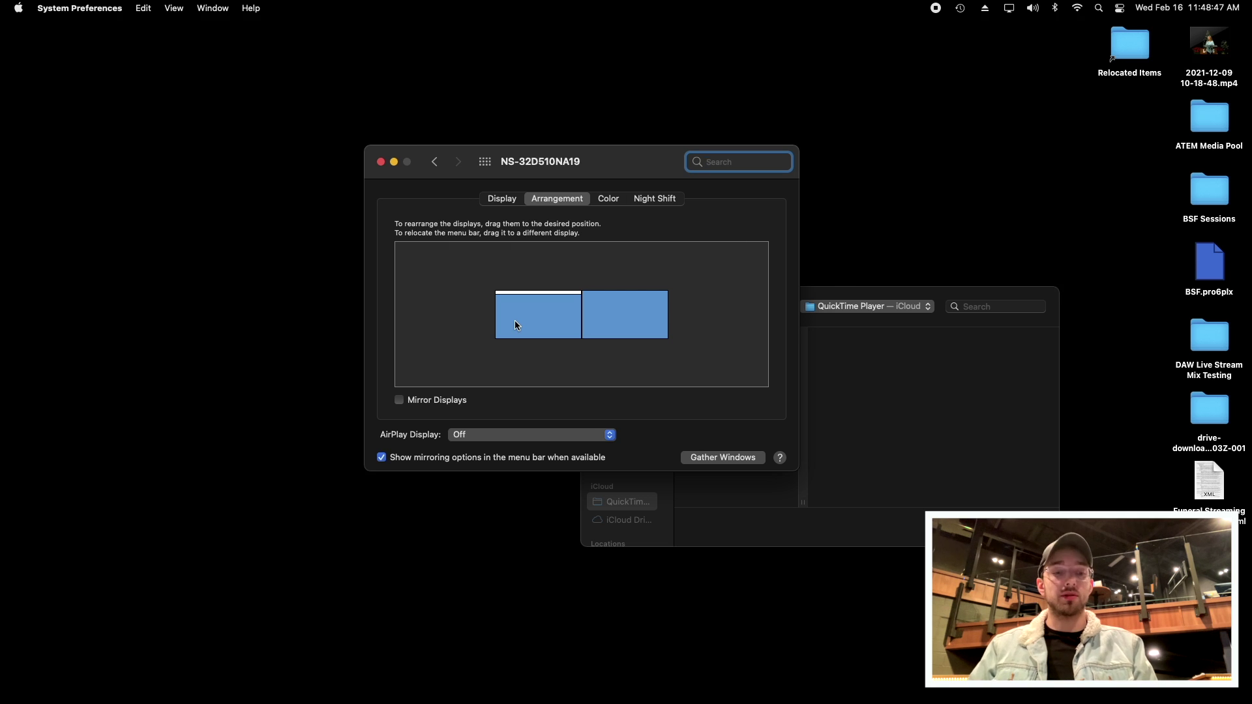
pyautogui.press('super+space')
# Launch DisplayLink Manager from a 'displaylink' Spotlight search so three displays appear
pyautogui.write('displaylink')
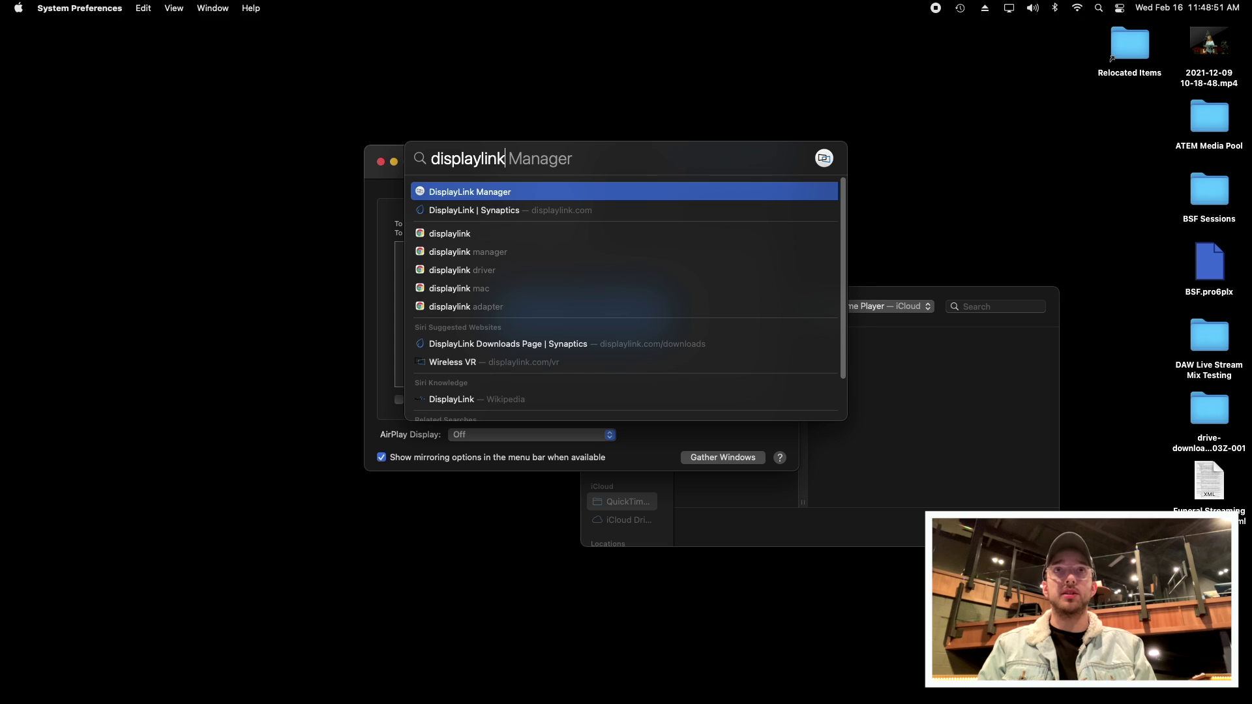
pyautogui.press('Return')
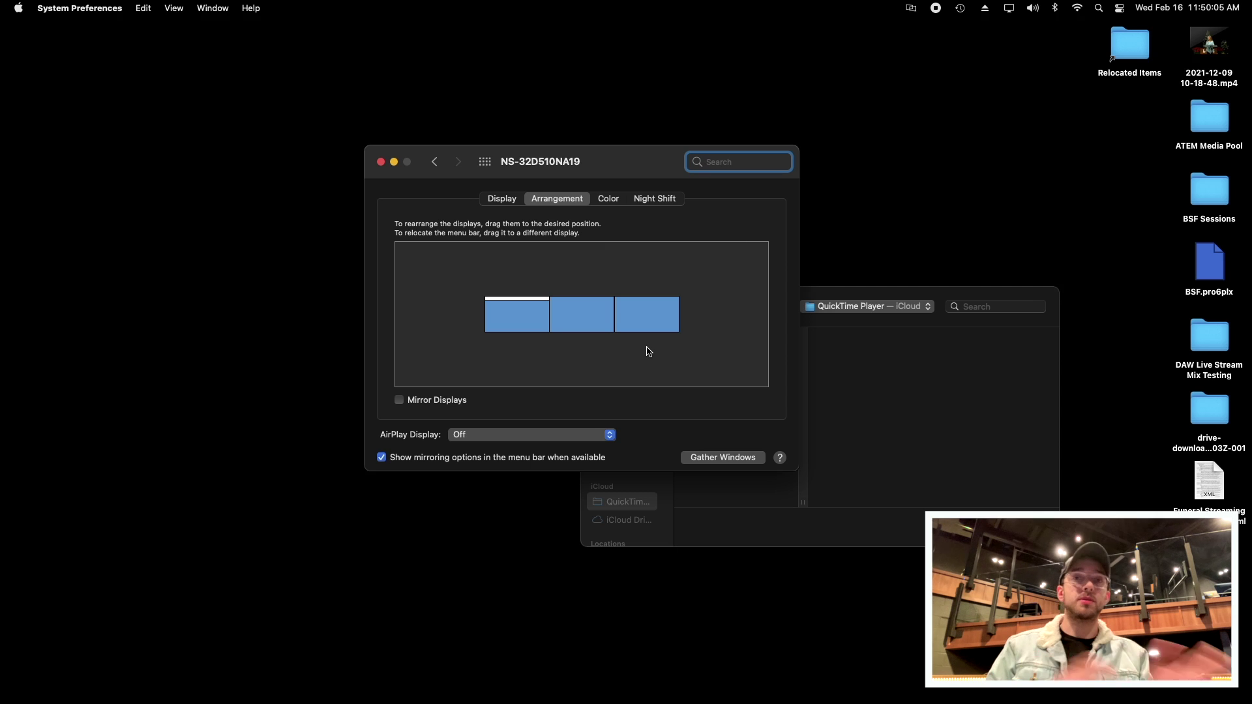
pyautogui.press('super+space')
# Launch ProPresenter via Spotlight ('prop') and open Screens > Configure Screens
pyautogui.write('prop')
pyautogui.press('Return')
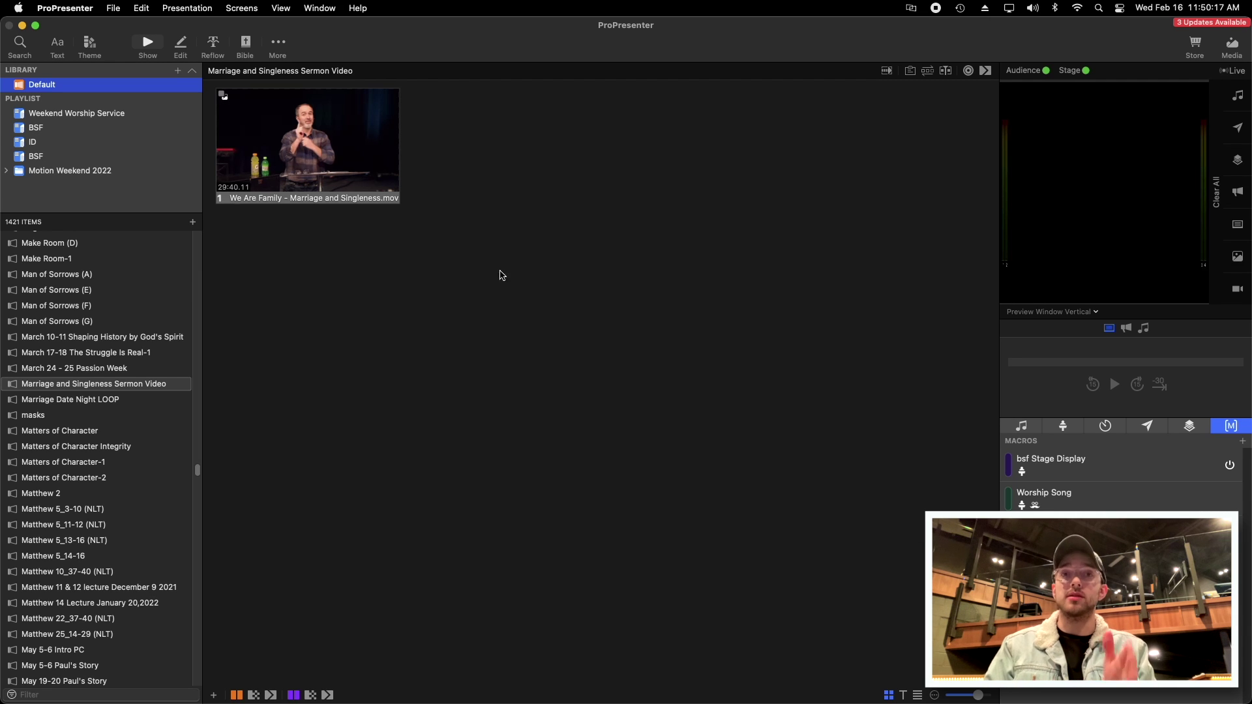
pyautogui.click(249, 7)
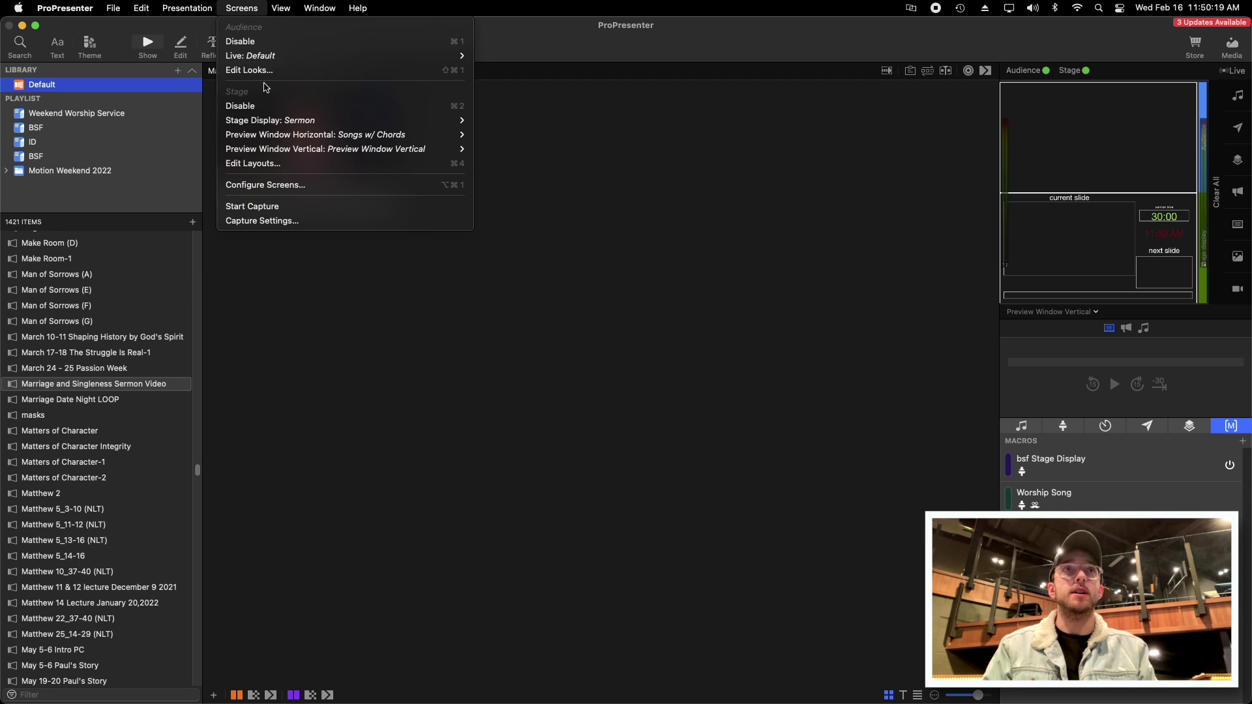
pyautogui.click(276, 185)
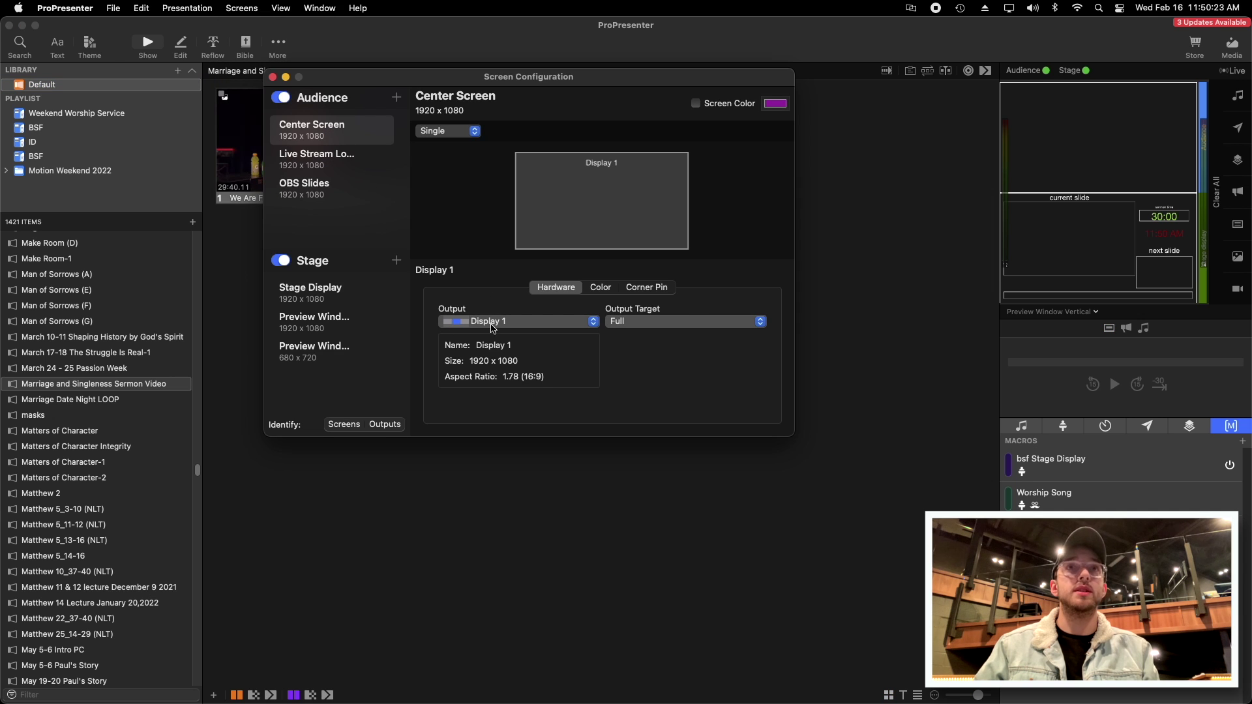
# Keep Center Screen on Display 1 and delete the Live Stream Lower Third screen
pyautogui.click(492, 323)
pyautogui.click(492, 328)
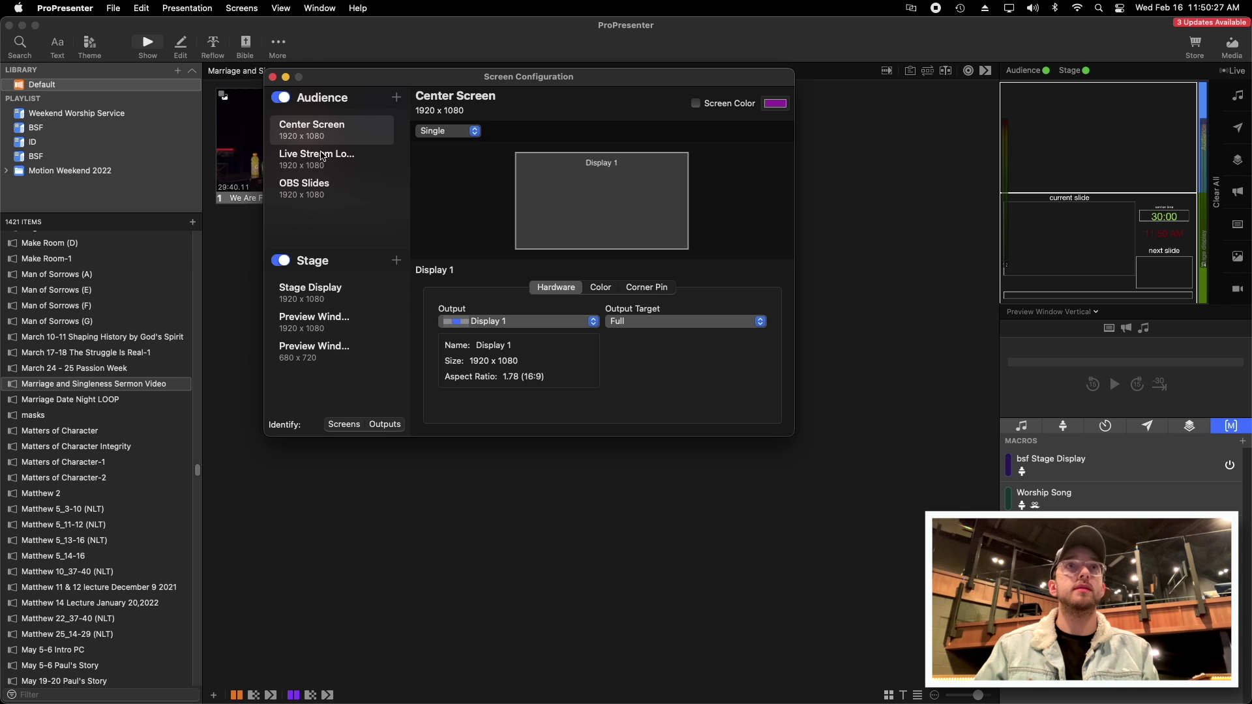
pyautogui.click(325, 164)
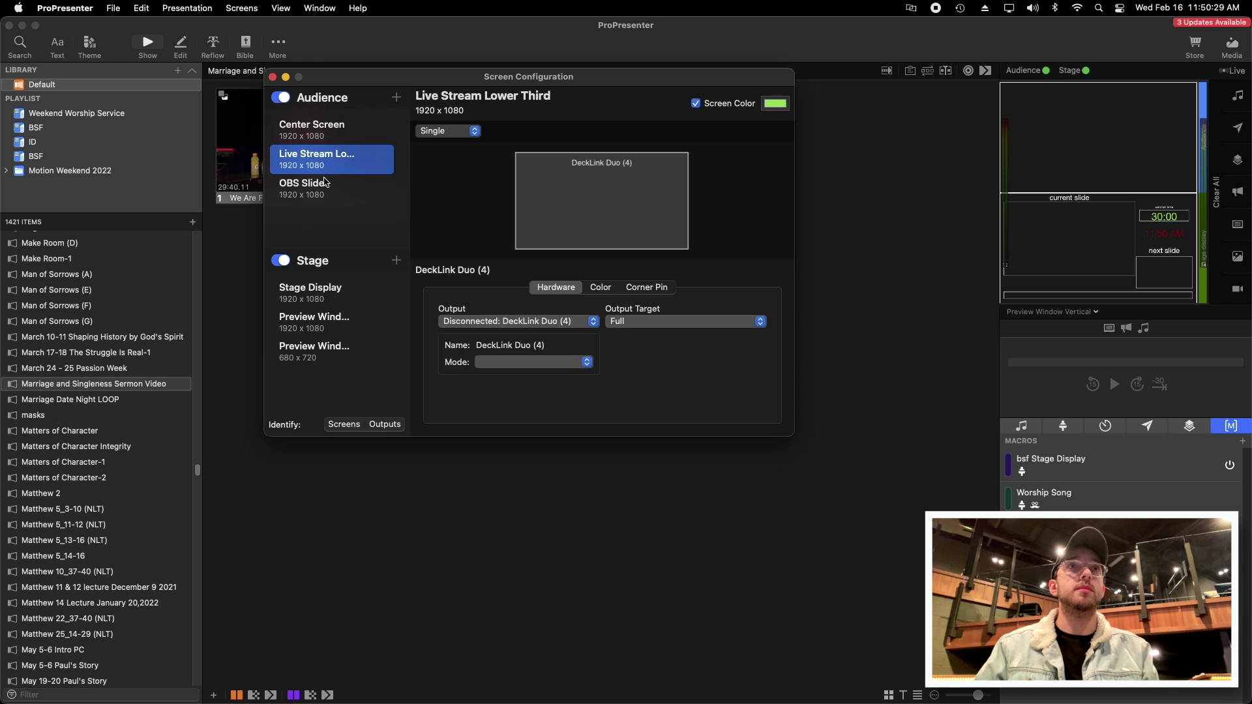
pyautogui.press('Down')
pyautogui.click(325, 163)
pyautogui.click(324, 178)
pyautogui.click(324, 156)
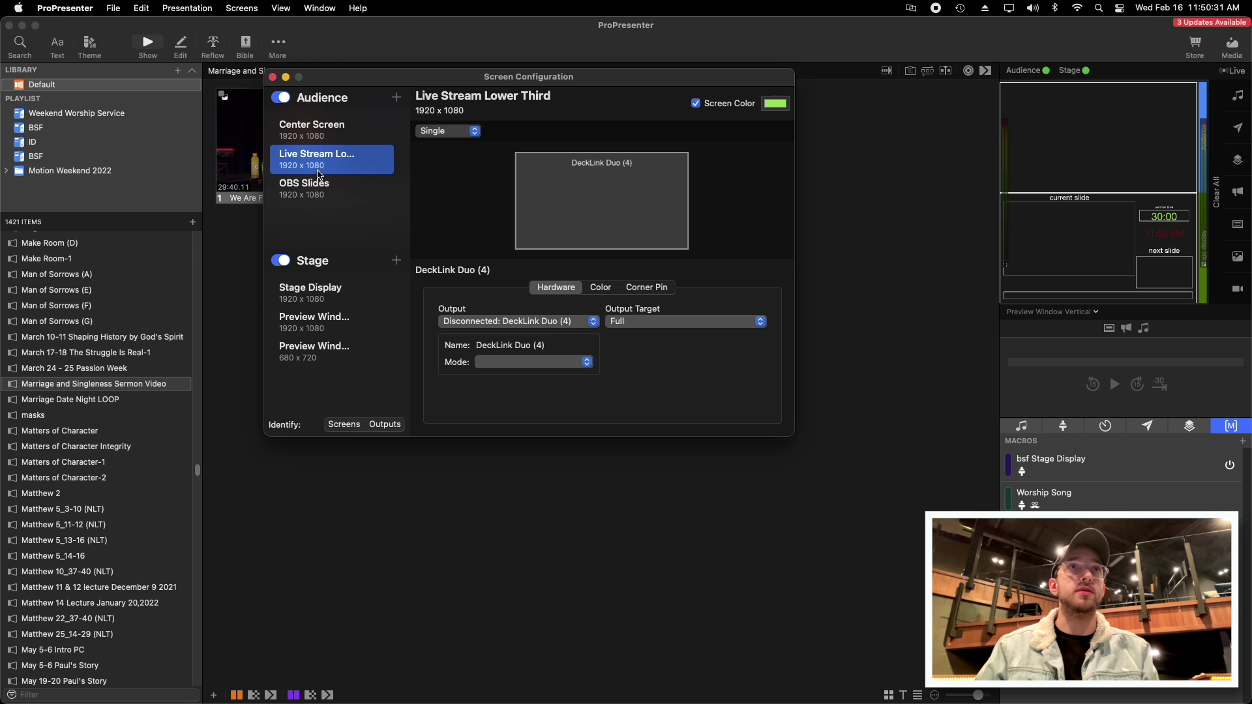
pyautogui.rightClick(319, 164)
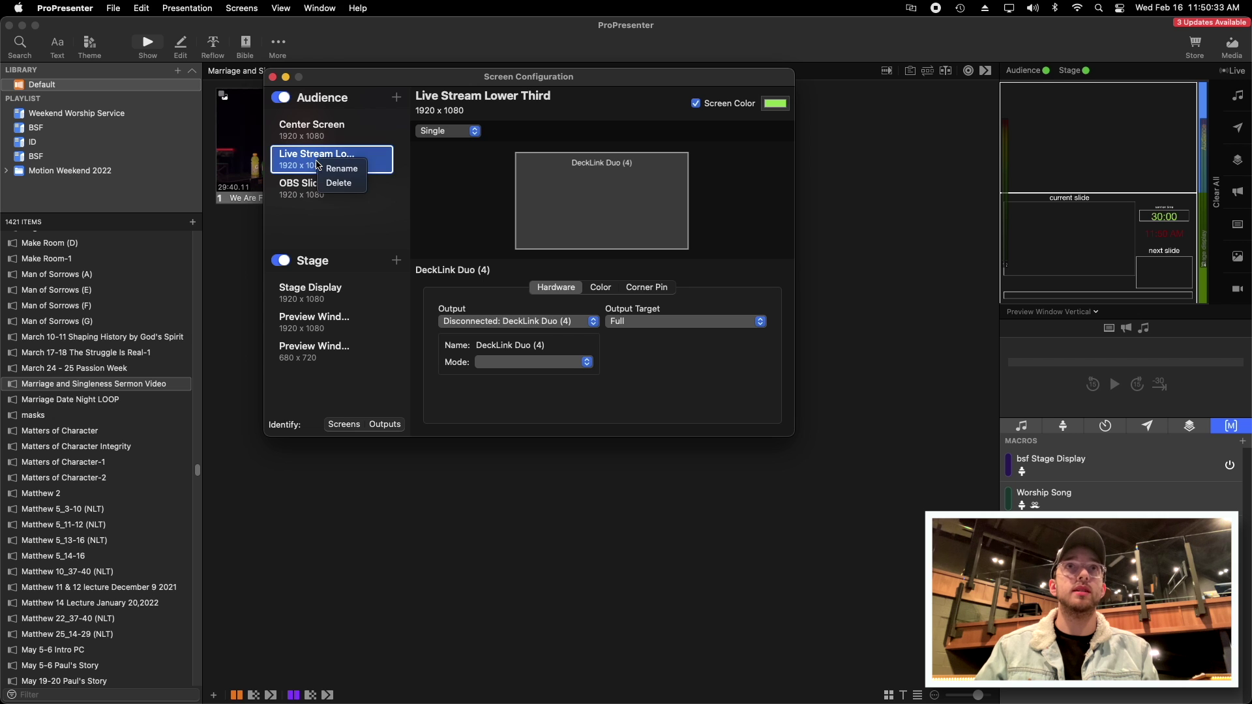
pyautogui.click(329, 184)
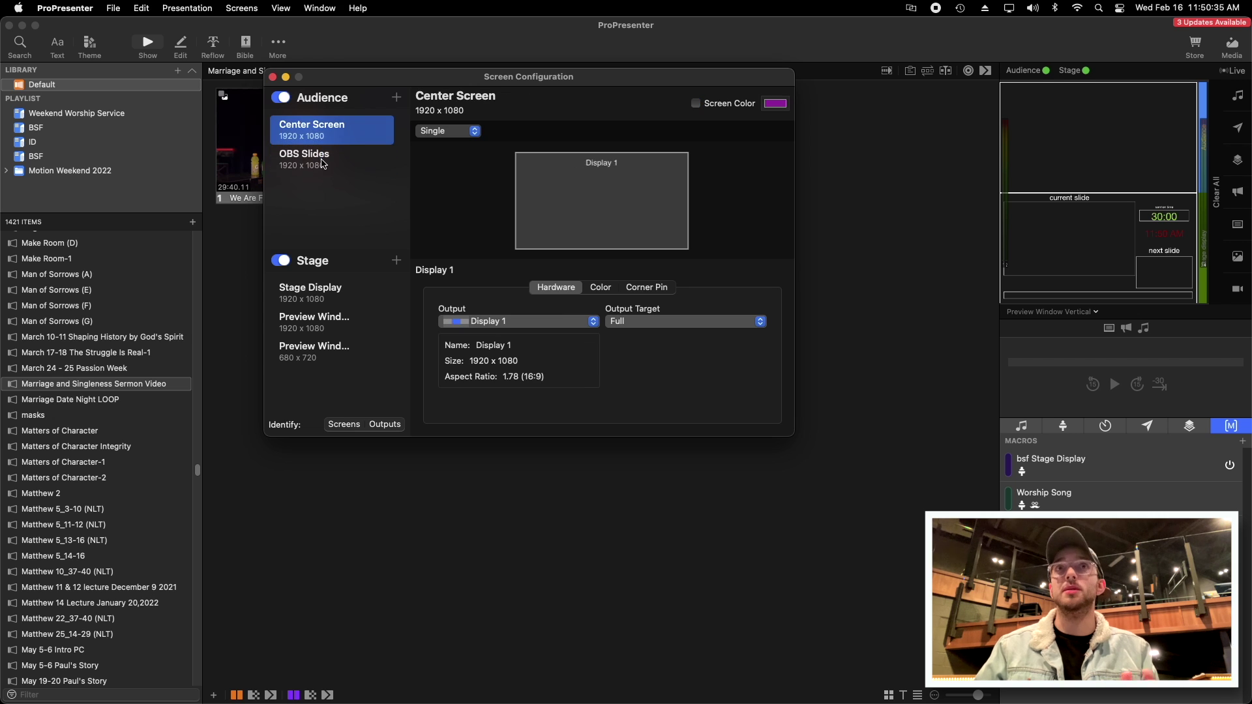
# Set the Stage Display screen's output to Display 2
pyautogui.click(322, 164)
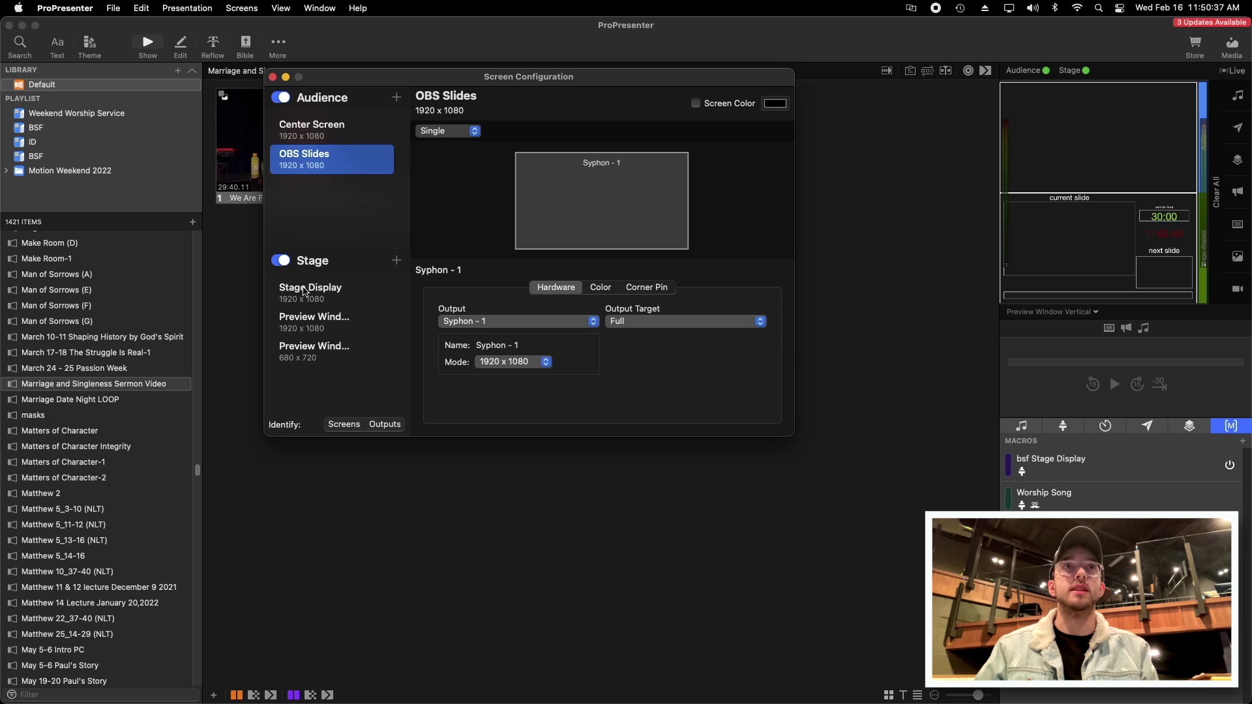
pyautogui.click(307, 289)
pyautogui.click(506, 321)
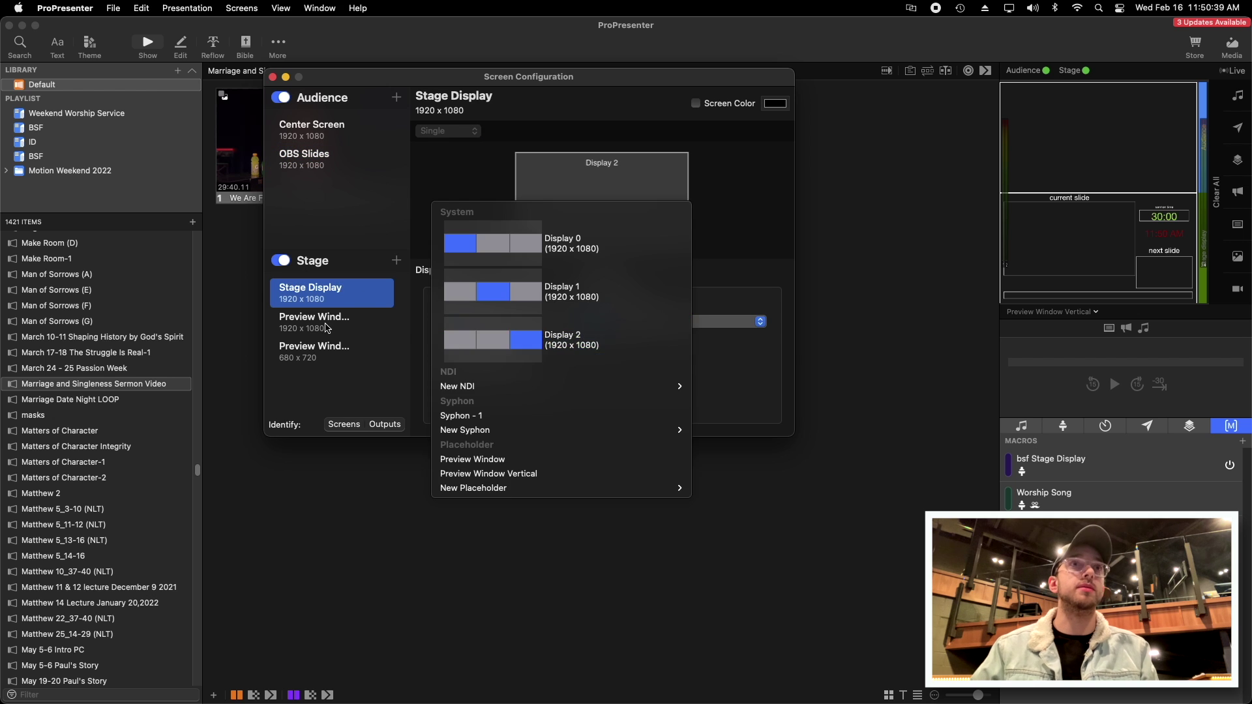
pyautogui.click(329, 329)
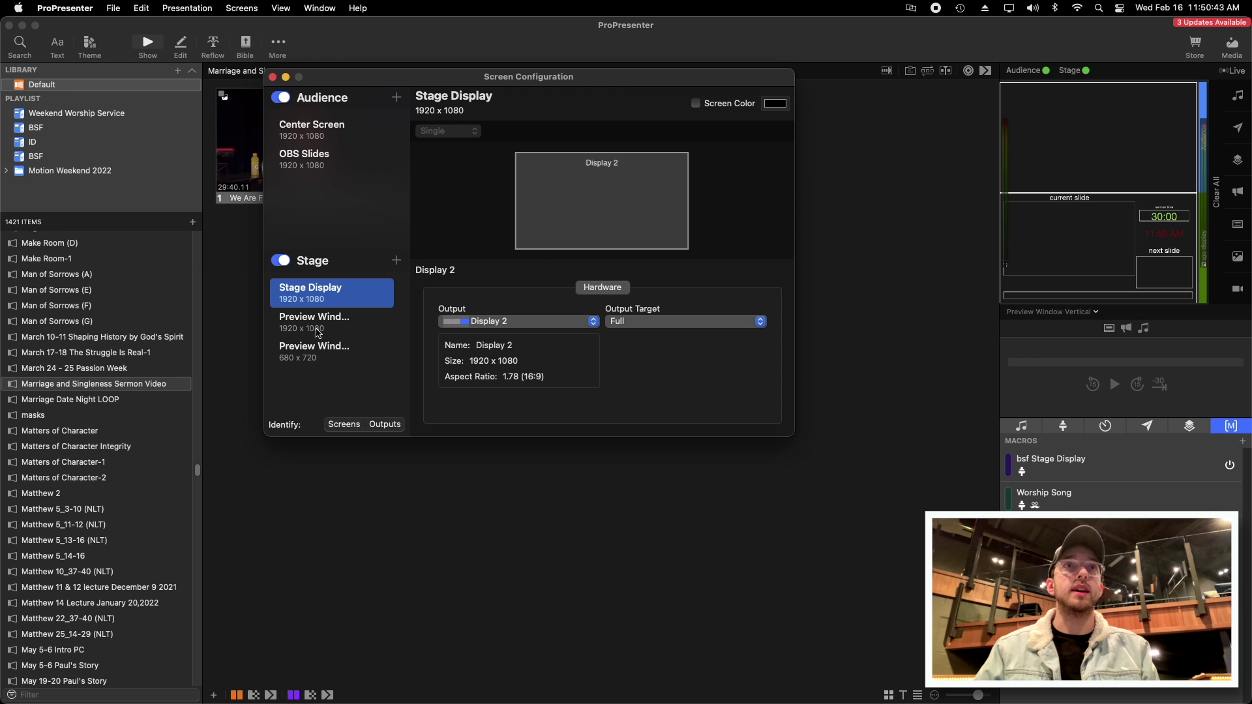
# Review the Preview Window Horizontal and Vertical settings, then close Screen Configuration
pyautogui.click(319, 331)
pyautogui.click(319, 350)
pyautogui.click(321, 323)
pyautogui.click(319, 351)
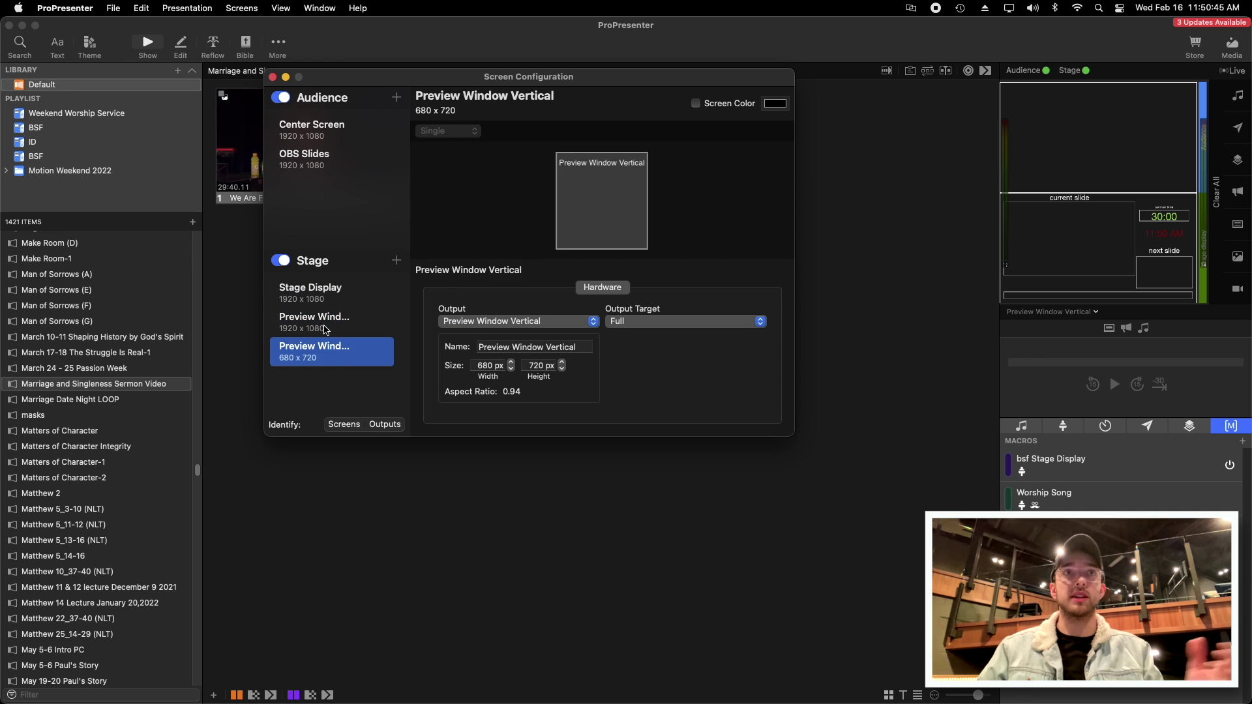
pyautogui.click(318, 322)
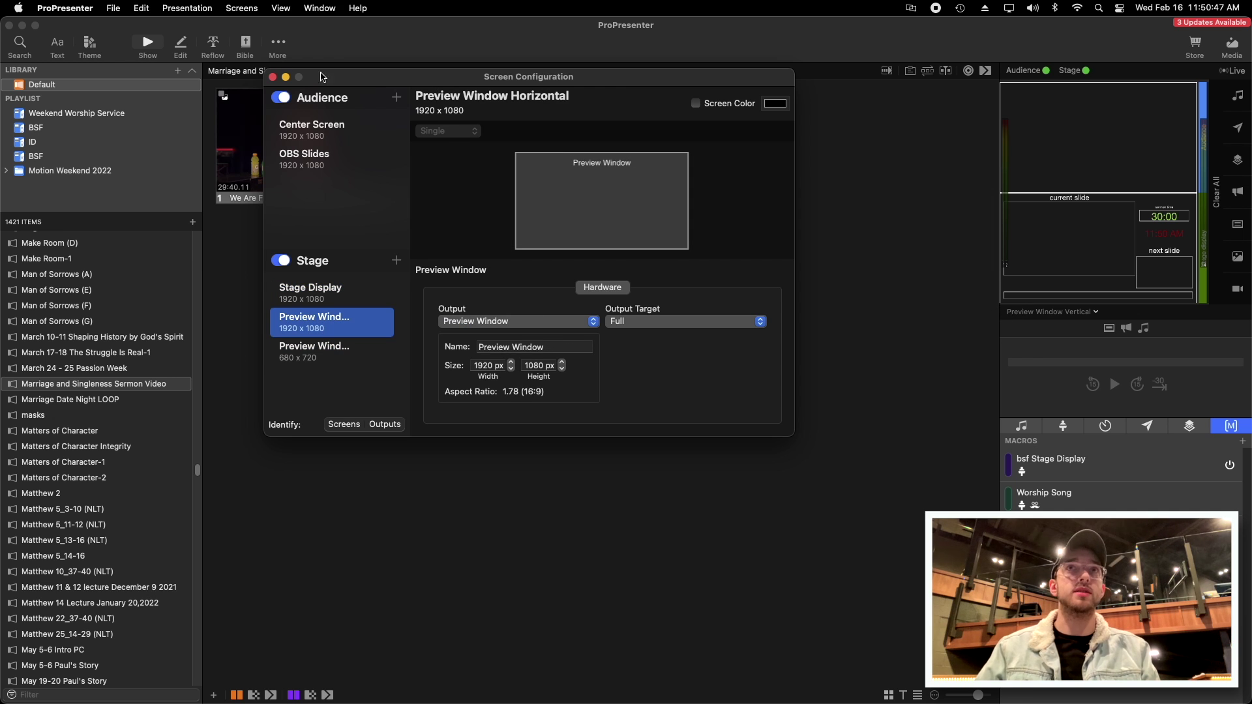
pyautogui.click(272, 78)
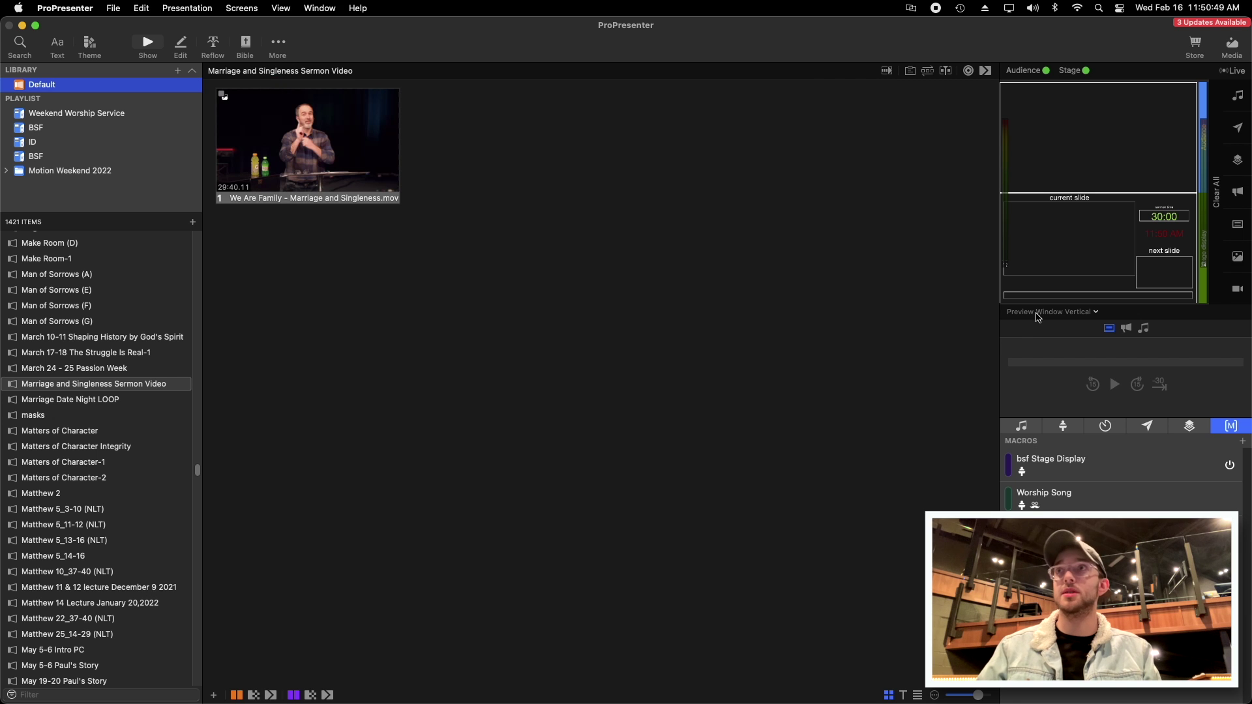
# Show the Stage panel and keep the Sermon layout on the Stage Display
pyautogui.click(1062, 426)
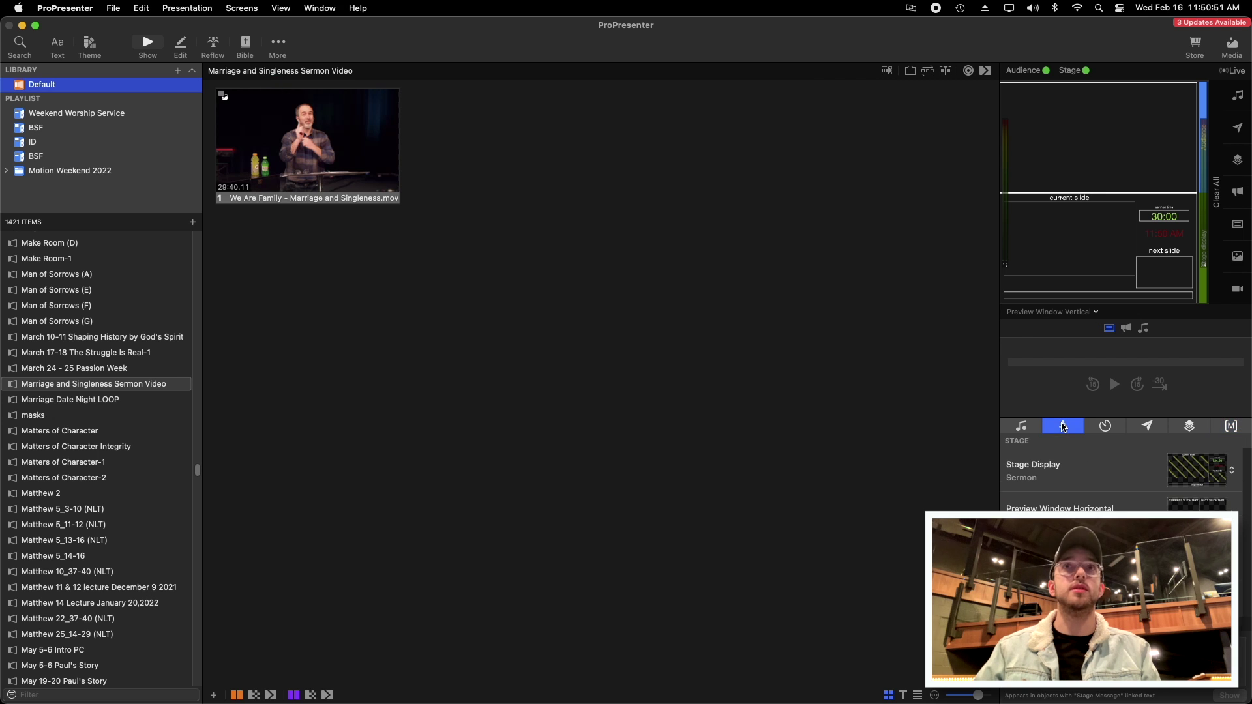
pyautogui.click(1200, 470)
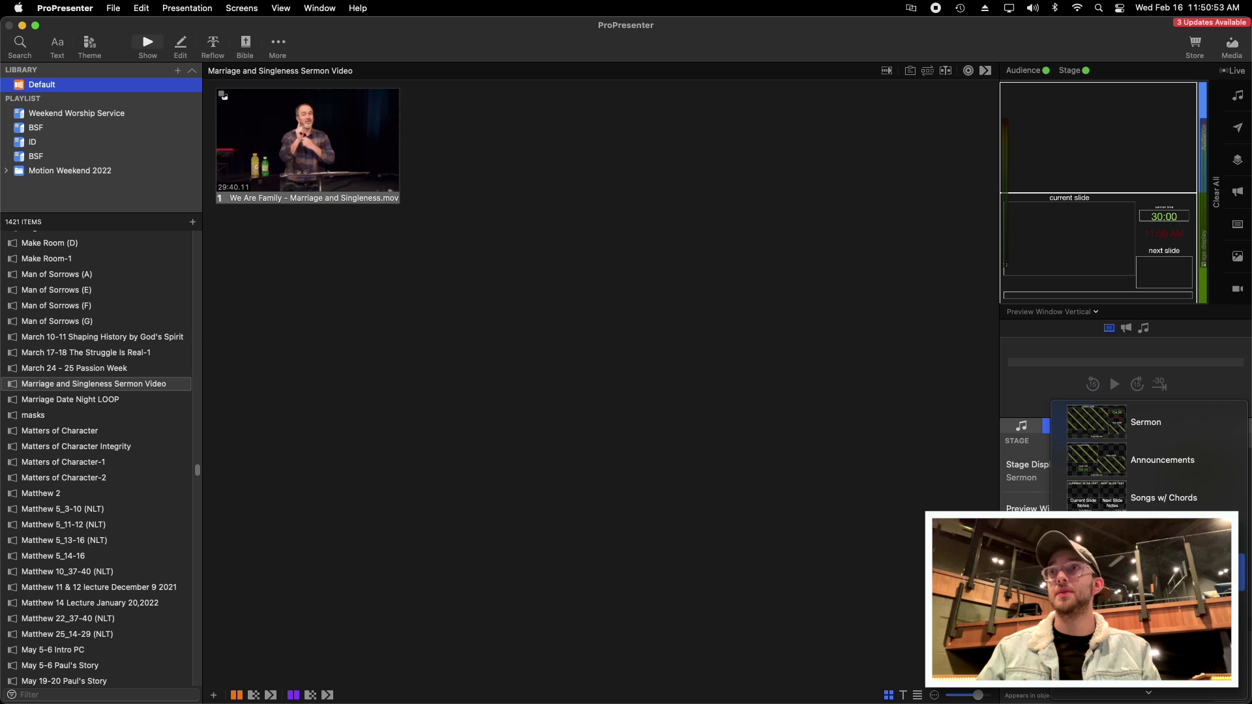
pyautogui.click(1146, 422)
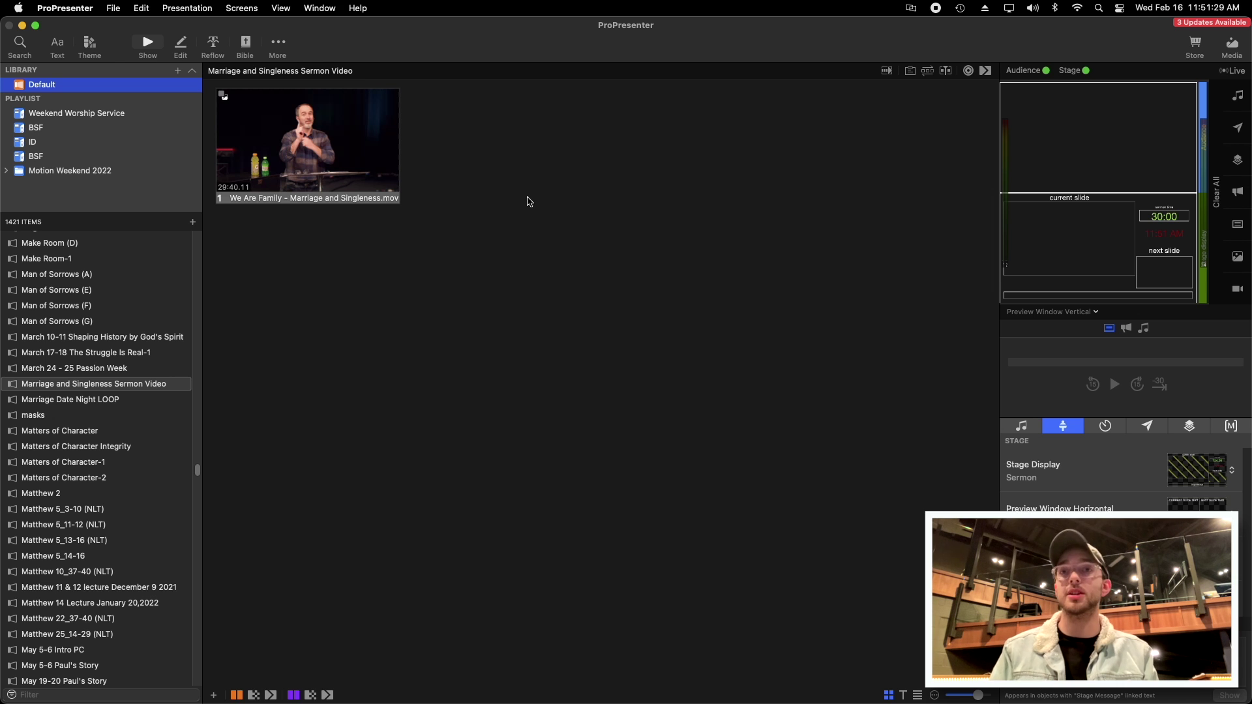
pyautogui.click(256, 8)
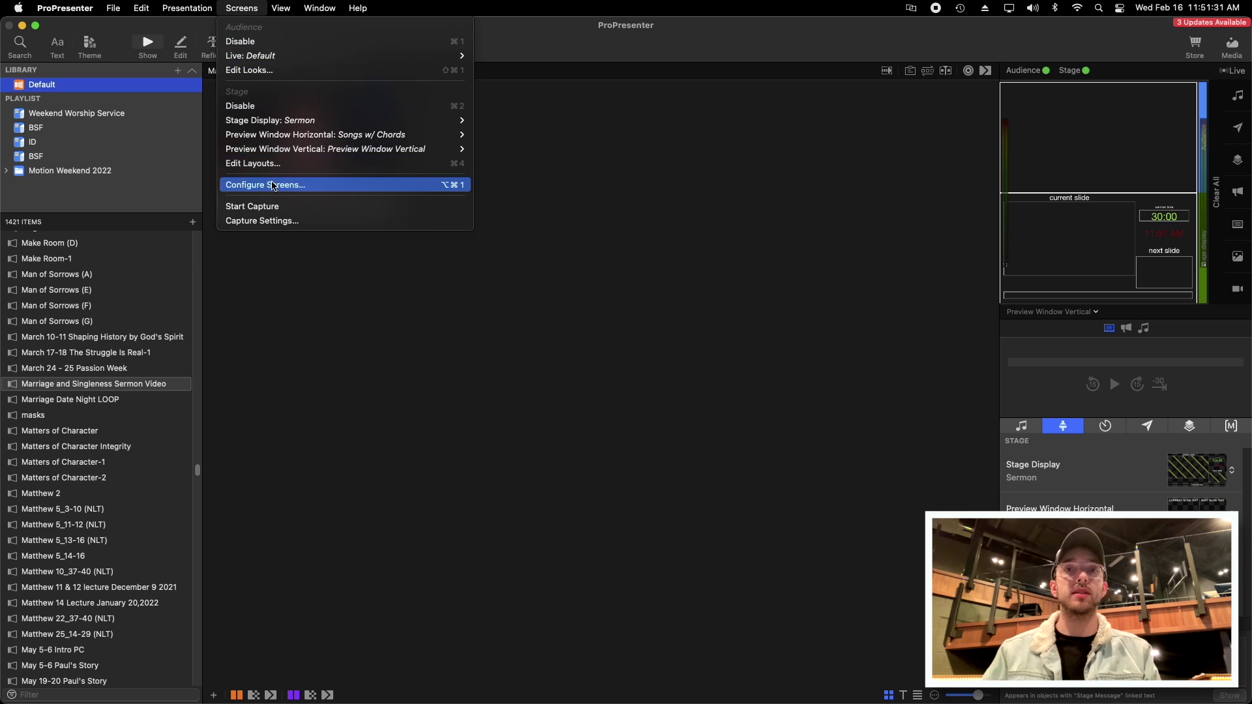
# Reopen Configure Screens and keep Center Screen output on Display 1 at 1920 x 1080
pyautogui.click(274, 183)
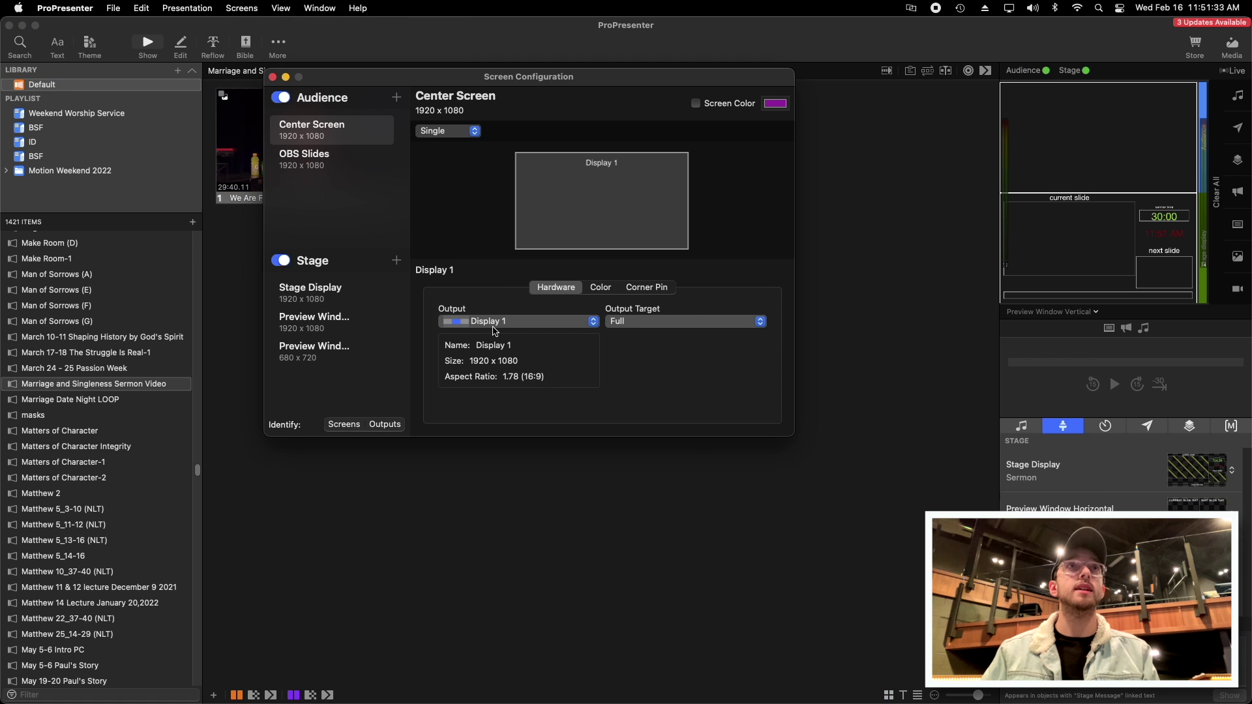
pyautogui.click(494, 328)
pyautogui.click(727, 236)
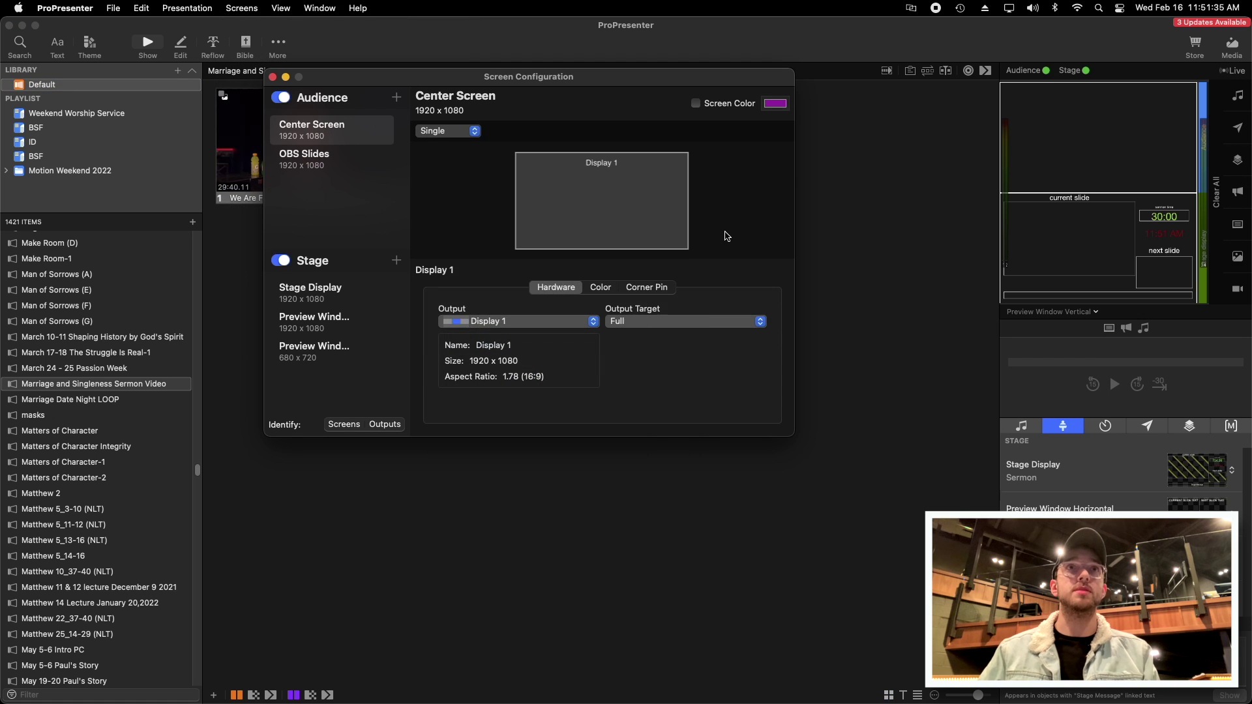